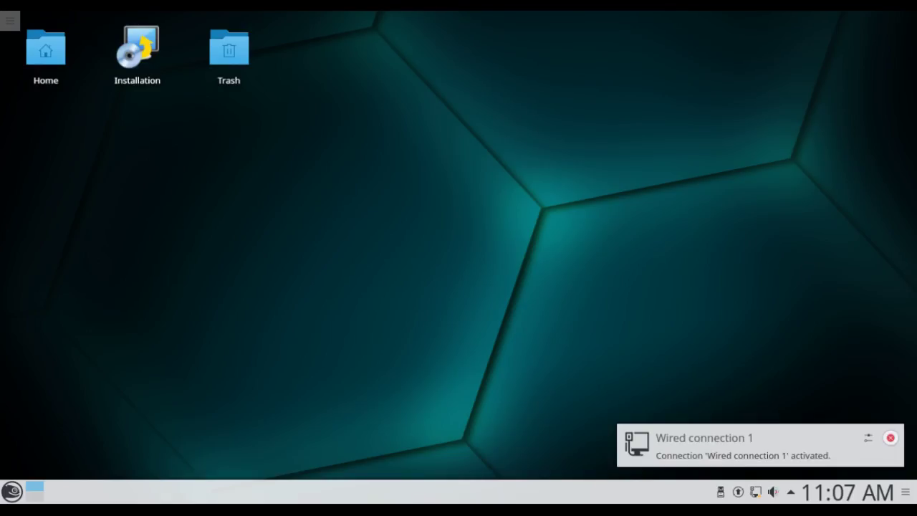
Dismiss the desktop notifications, open the openSUSE installer to view its first page, and abort the installation.
click(891, 438)
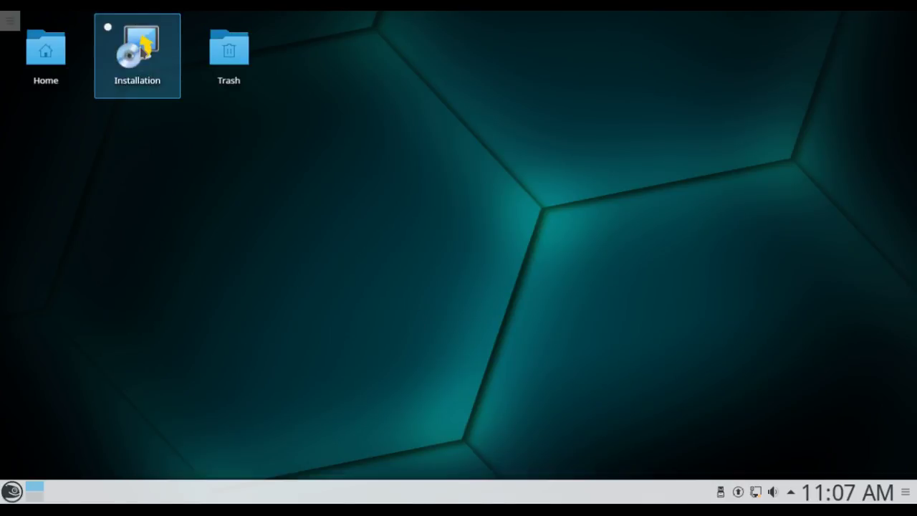
click(142, 50)
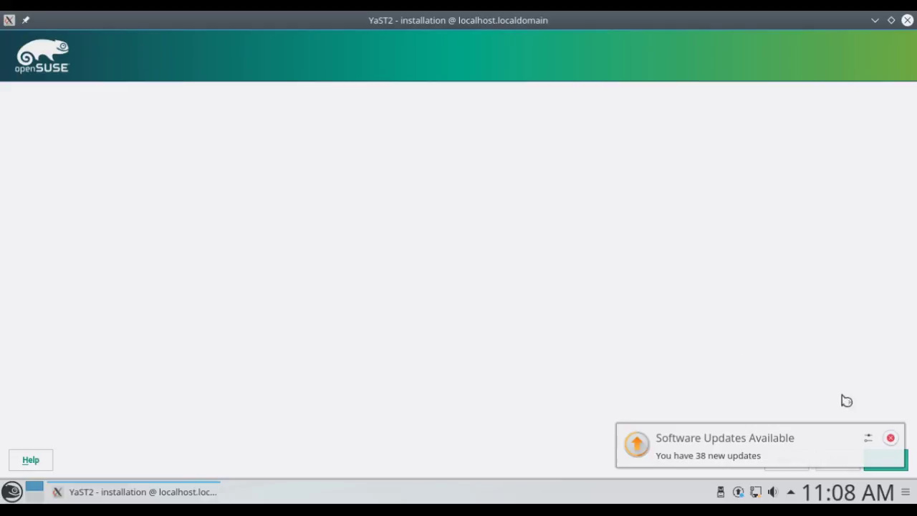
click(891, 438)
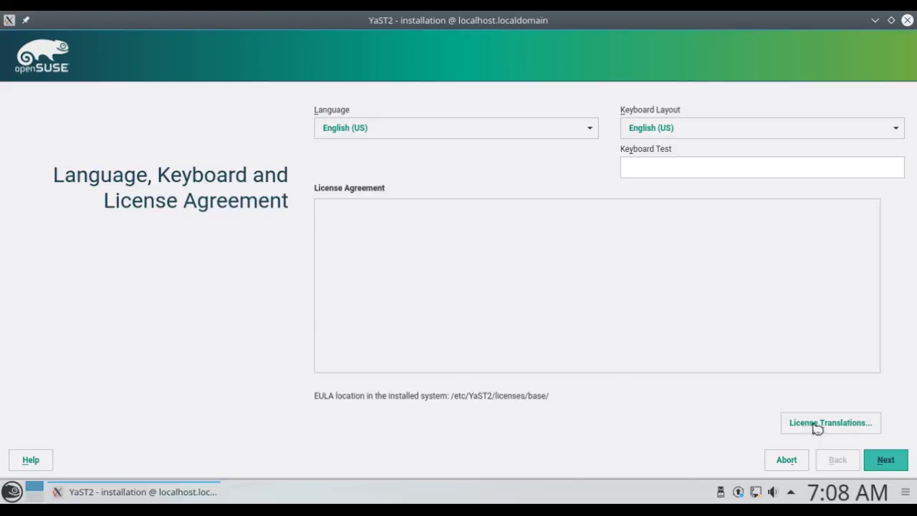
click(787, 460)
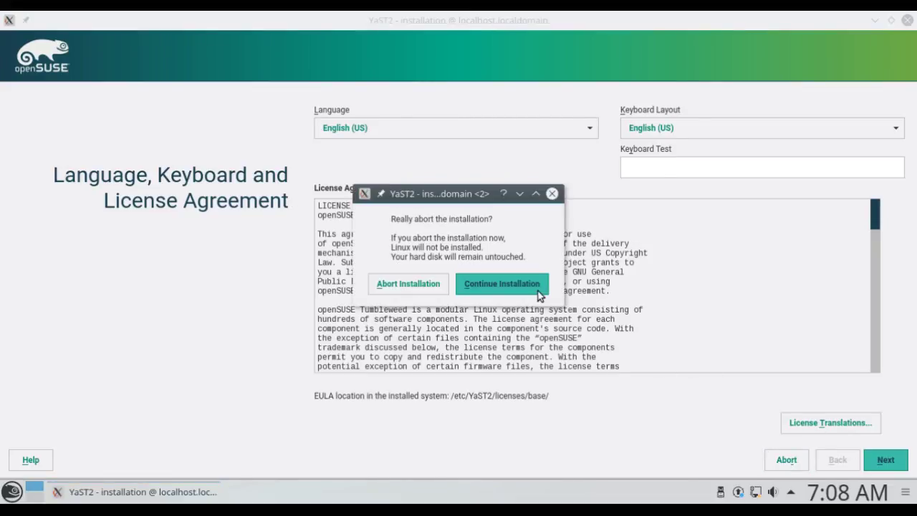
click(415, 285)
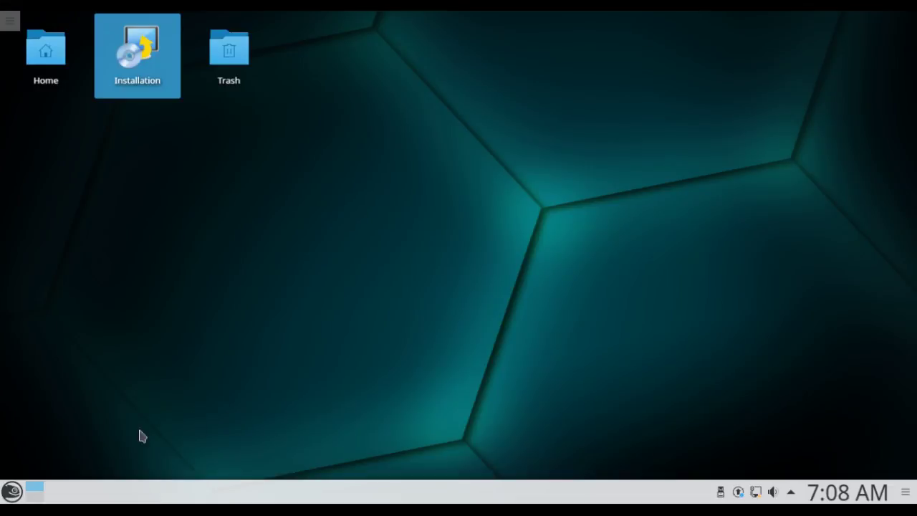
Browse the application launcher's categories from Development through Power / Session to see which programs are included.
click(11, 493)
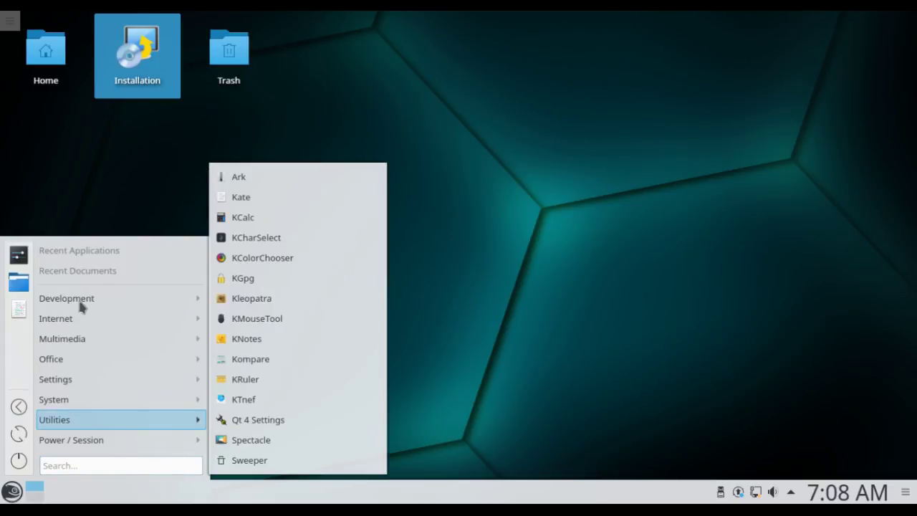
mouse_move(83, 305)
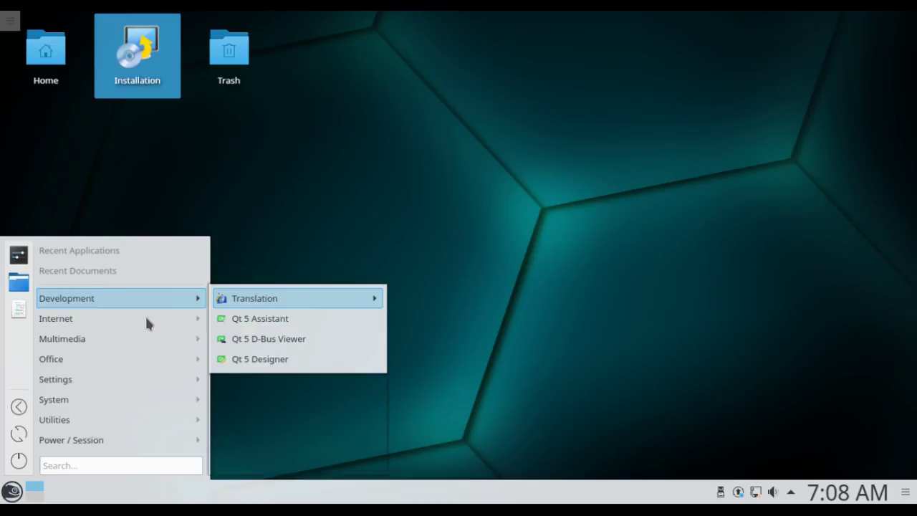
mouse_move(196, 322)
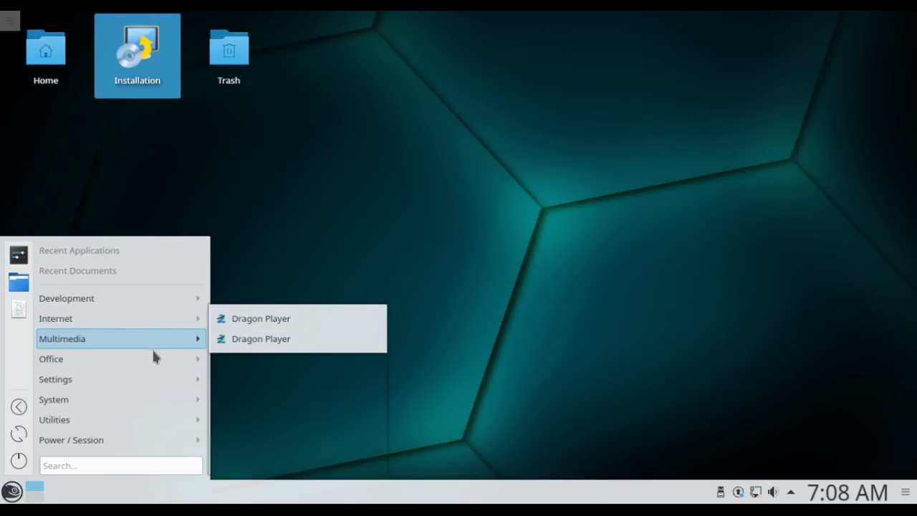
mouse_move(152, 351)
mouse_move(151, 373)
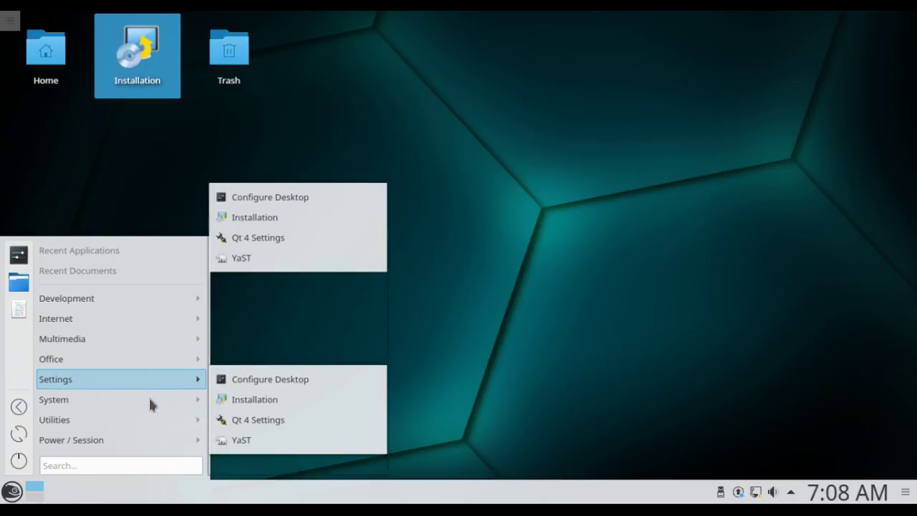
mouse_move(138, 405)
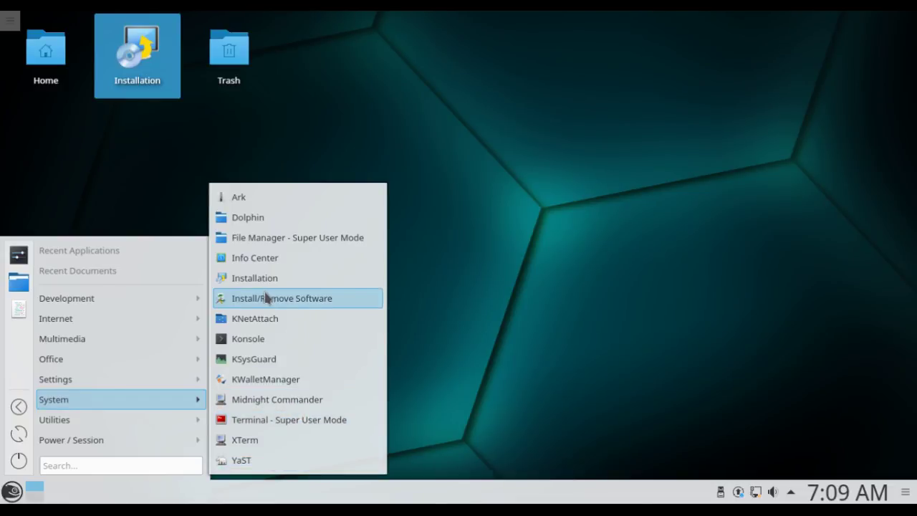
mouse_move(156, 424)
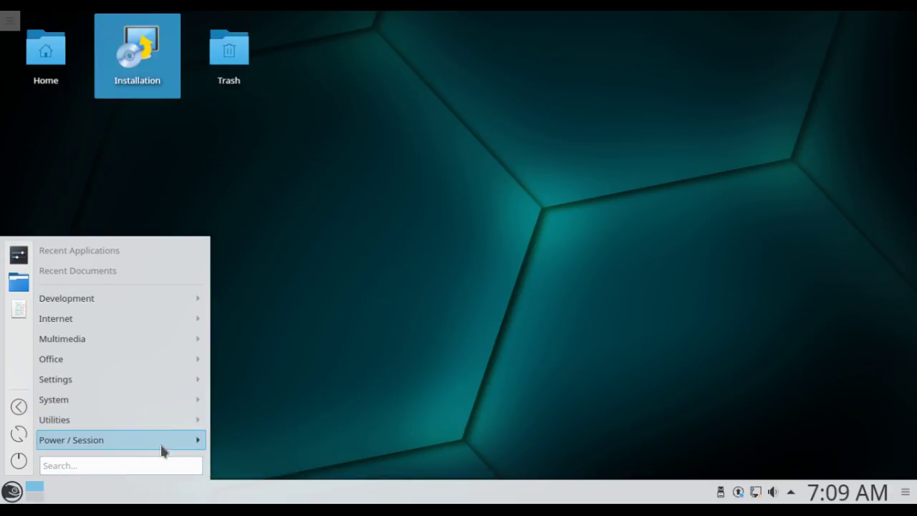
Open System Settings and check its version and library versions in the About System Settings information.
click(19, 252)
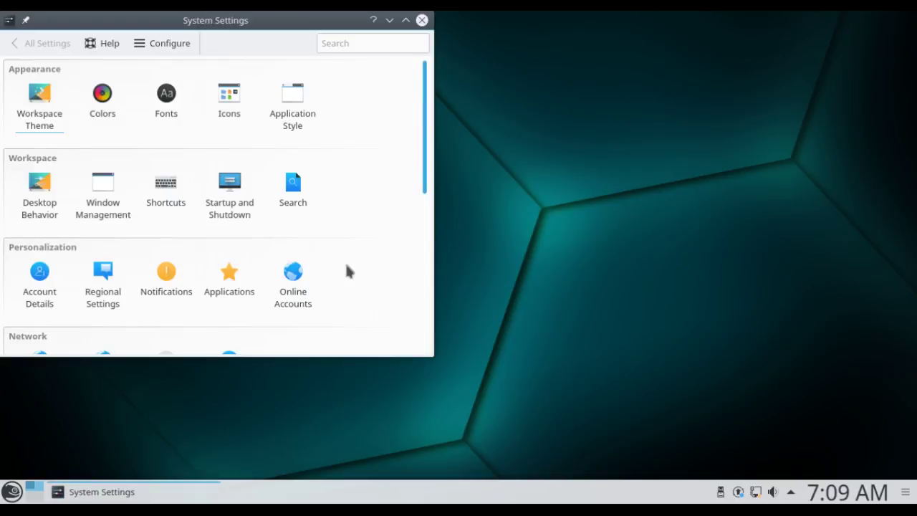
drag(186, 27, 318, 73)
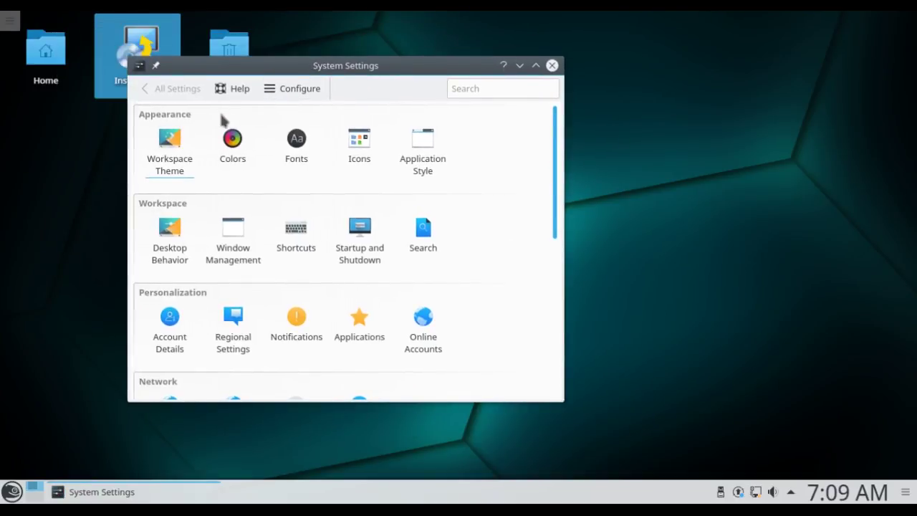
click(241, 89)
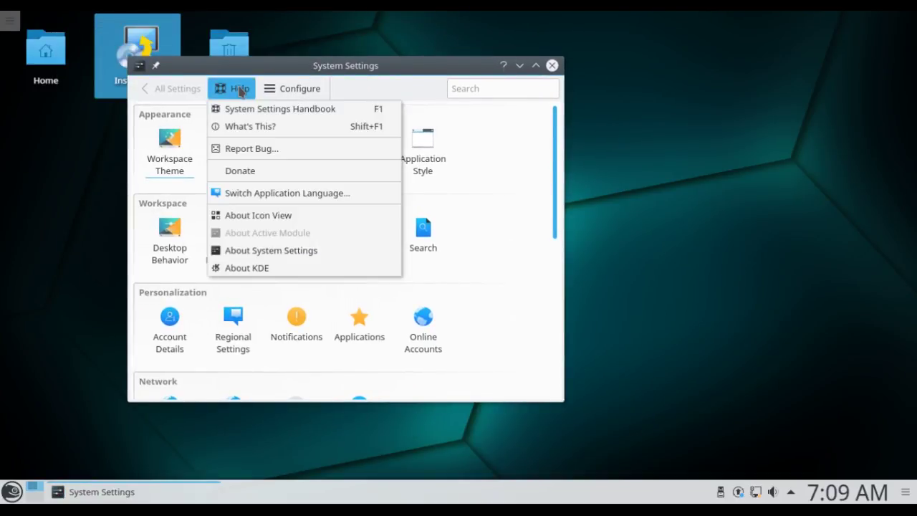
click(279, 250)
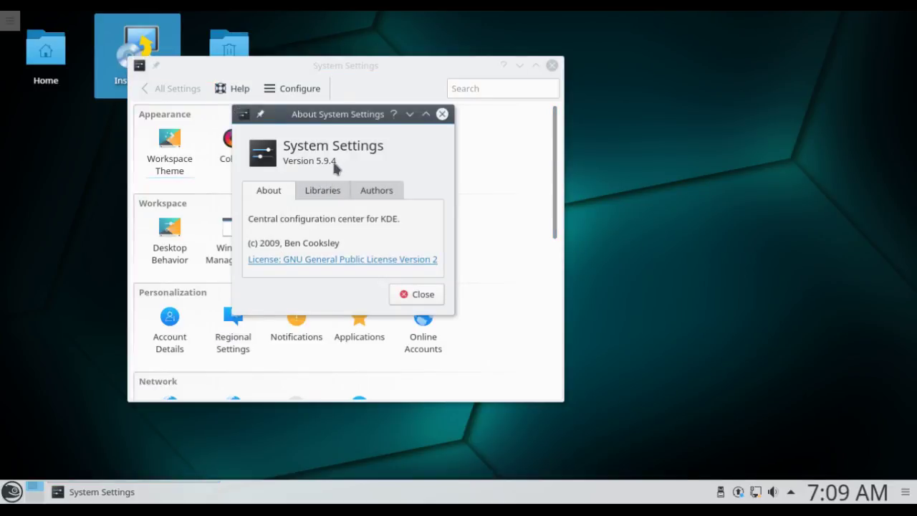
drag(336, 162, 315, 163)
click(313, 191)
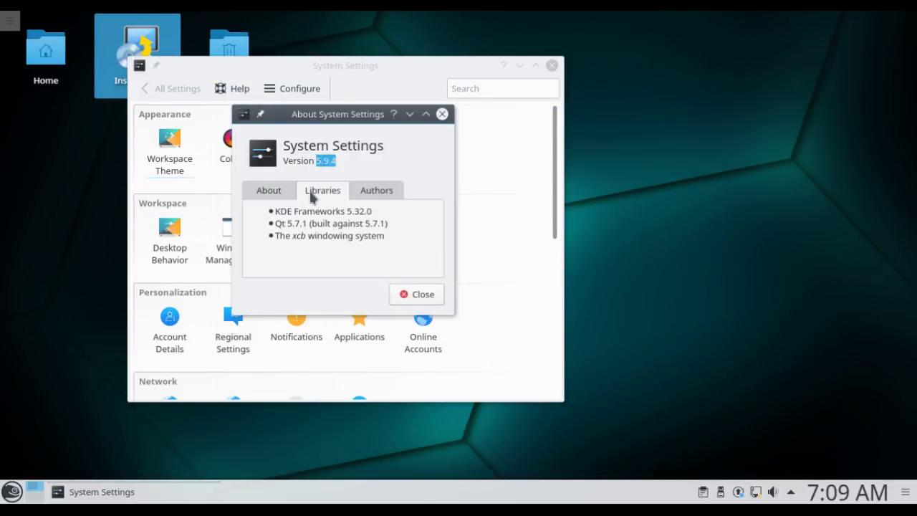
drag(374, 214, 286, 222)
click(421, 300)
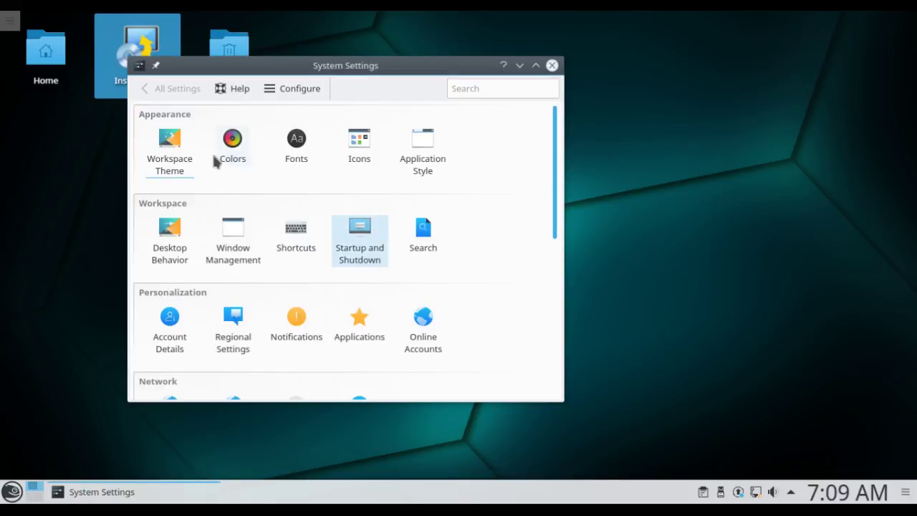
Examine the Workspace Theme options: Look And Feel, Desktop Theme, Cursor Theme and Splash Screen, in an enlarged window.
click(170, 151)
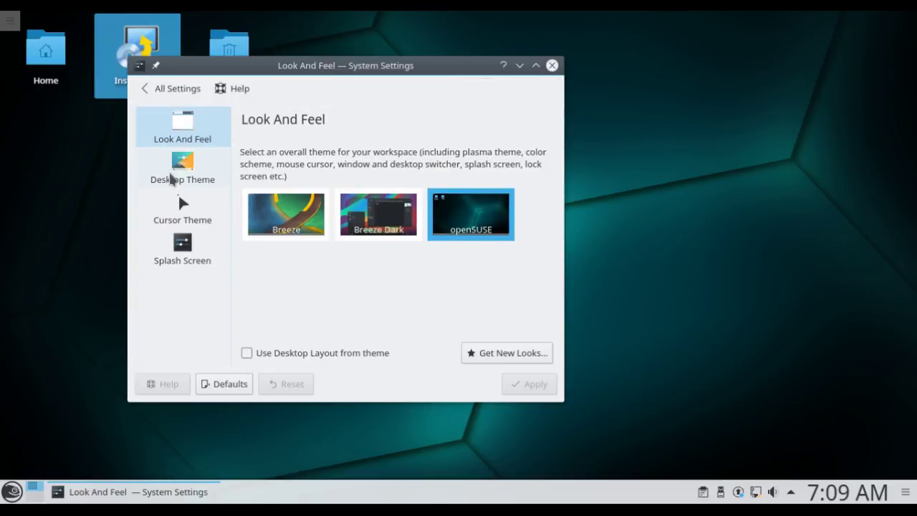
click(171, 175)
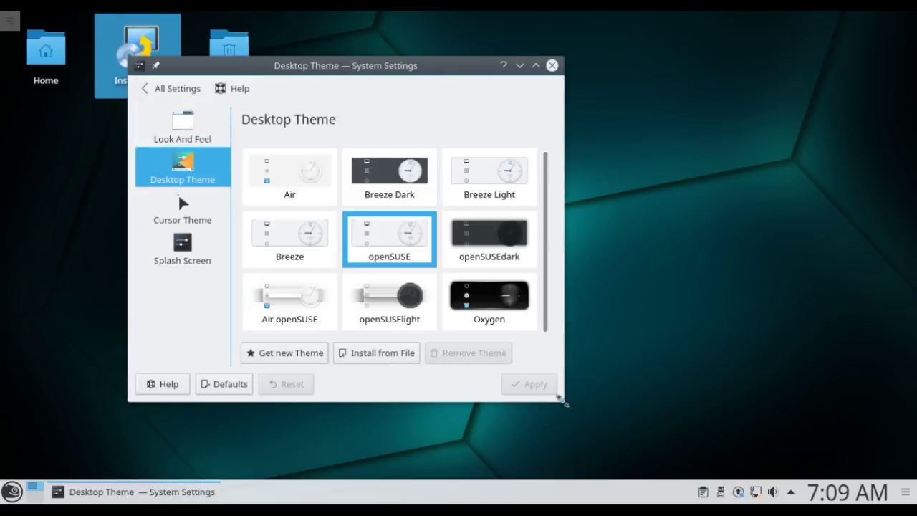
drag(562, 401, 729, 445)
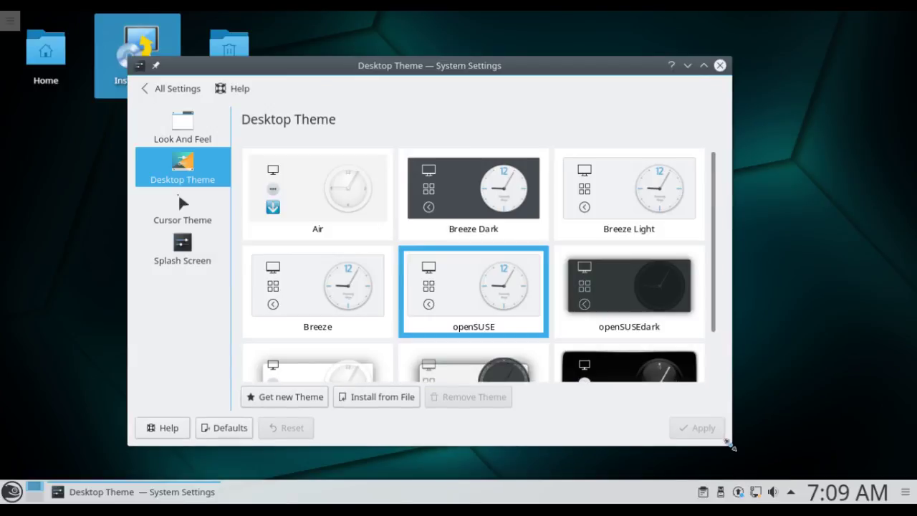
scroll(724, 316, down, 2)
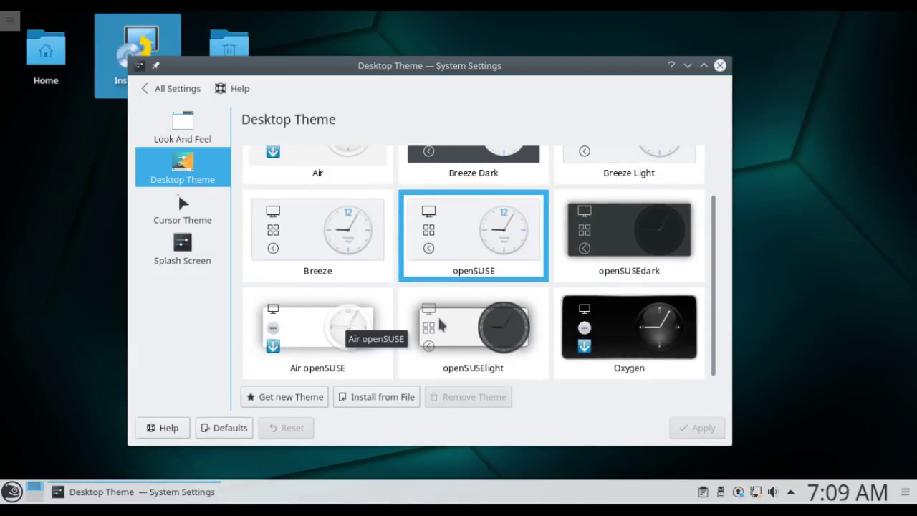
scroll(442, 272, up, 1)
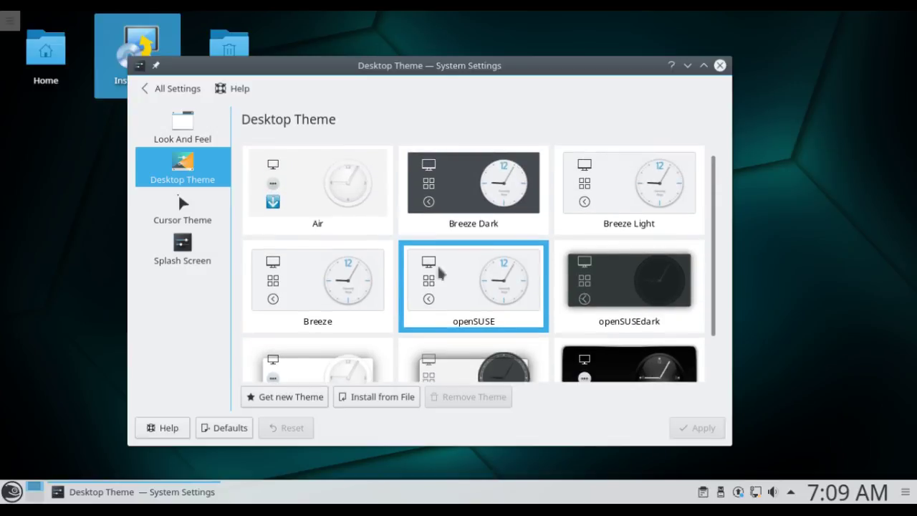
click(188, 219)
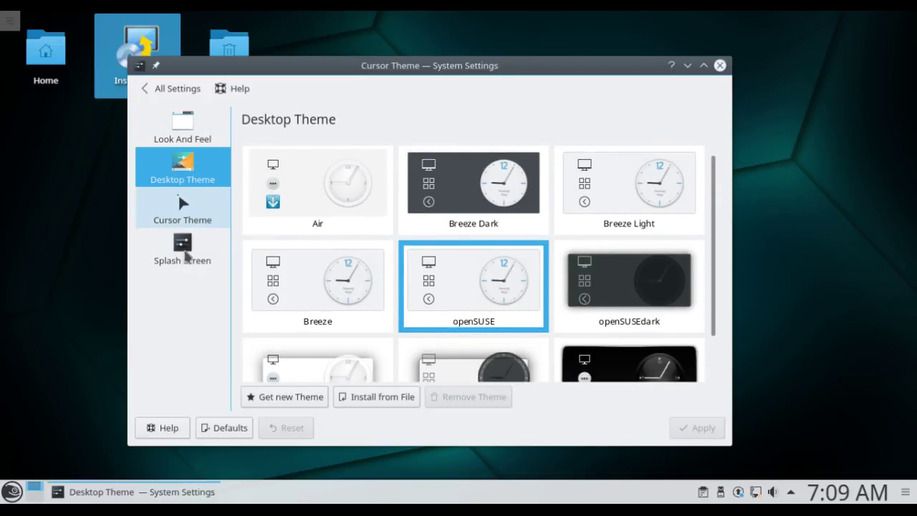
click(186, 253)
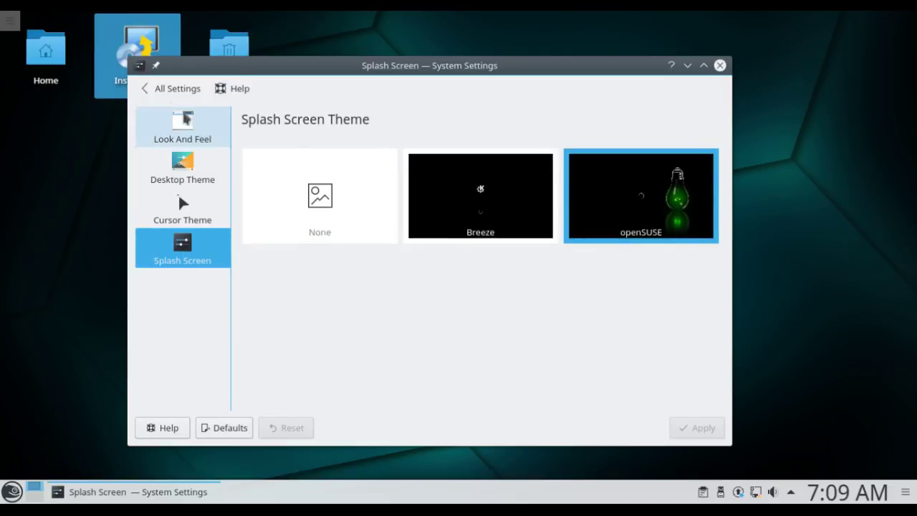
click(160, 90)
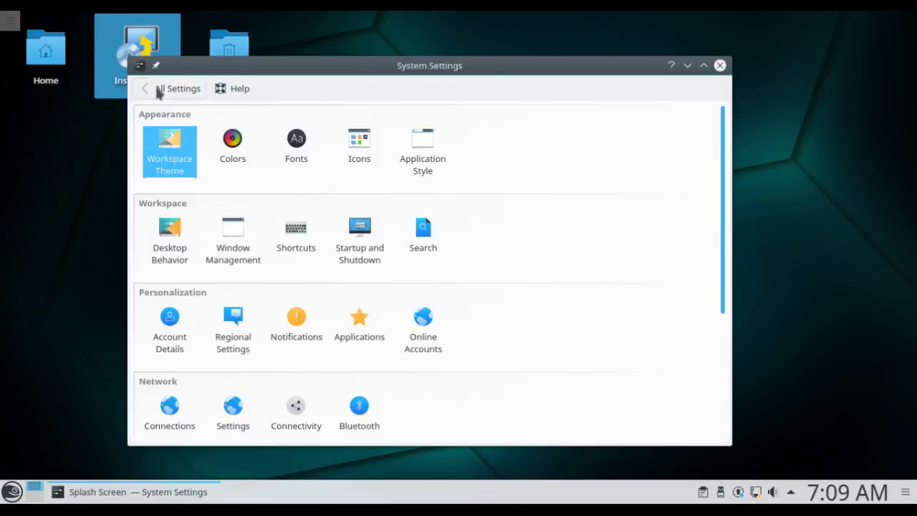
Examine the available icon themes and the widget style settings of Application Style, including its fine-tuning options.
click(358, 149)
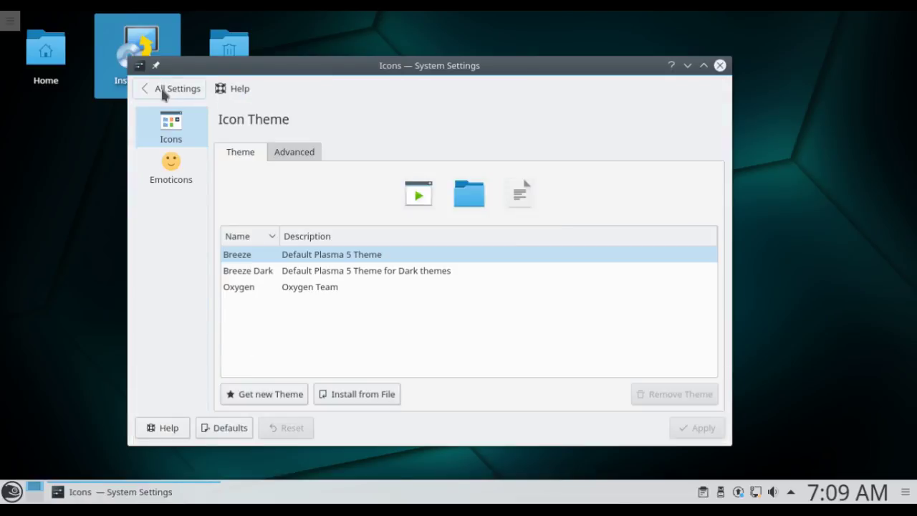
click(163, 90)
click(428, 155)
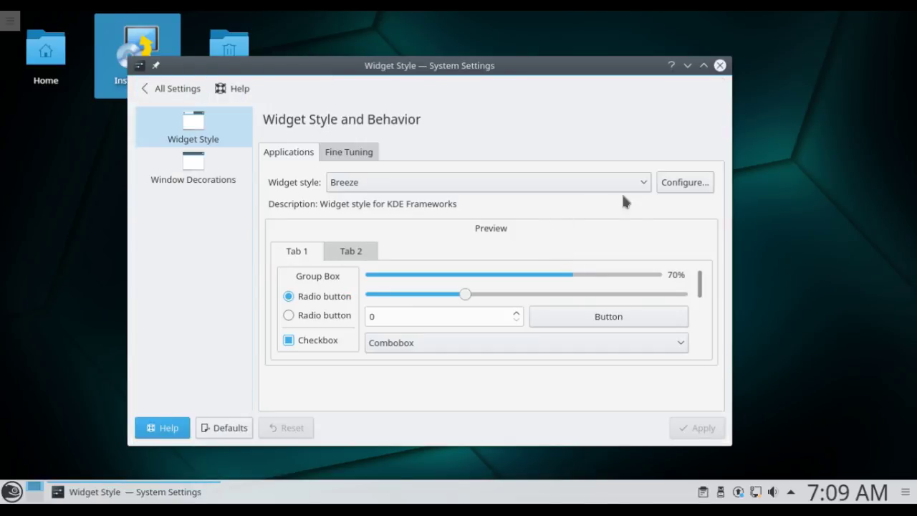
click(662, 183)
click(486, 345)
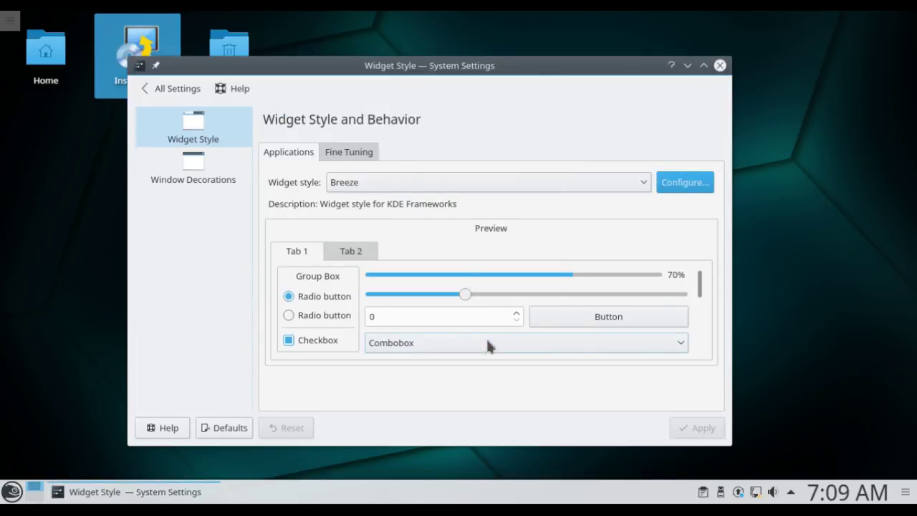
click(346, 154)
click(288, 153)
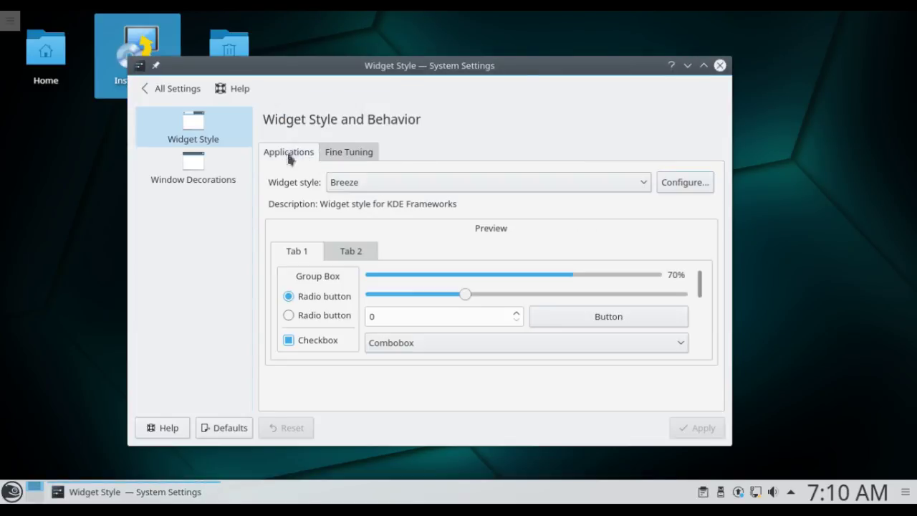
Look through the available window decoration themes for window titles.
click(187, 173)
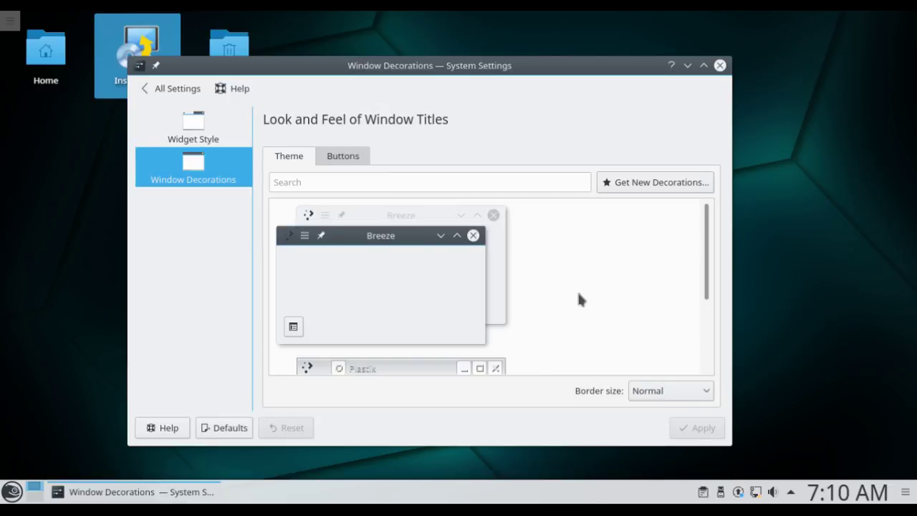
scroll(596, 310, down, 2)
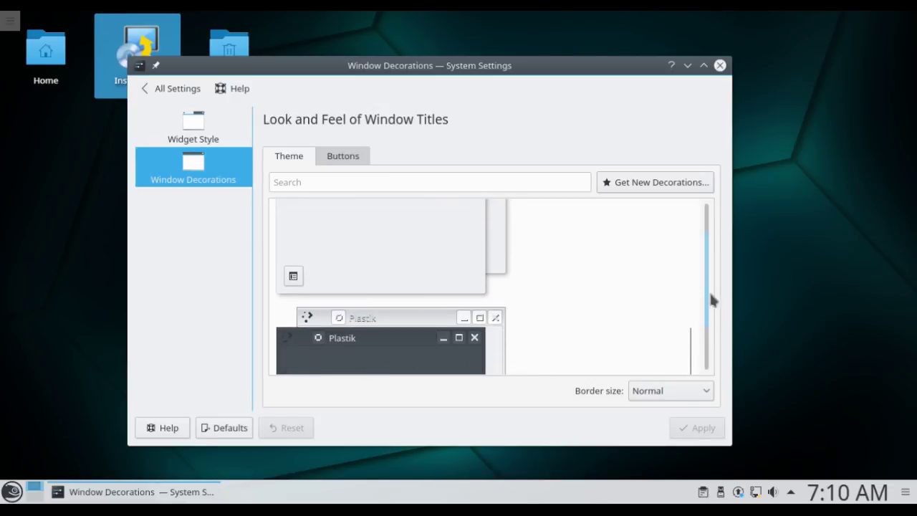
scroll(710, 301, up, 2)
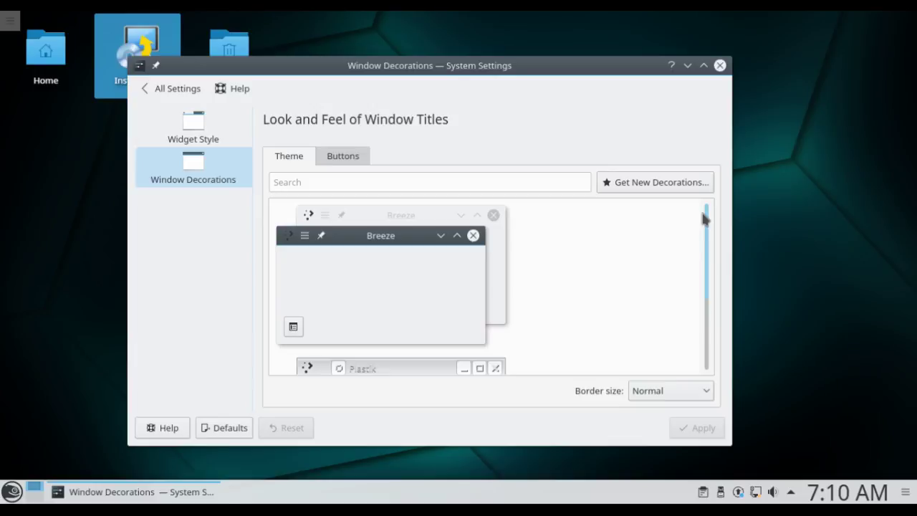
Return to the settings overview and look through the remaining categories down to System Administration.
click(165, 95)
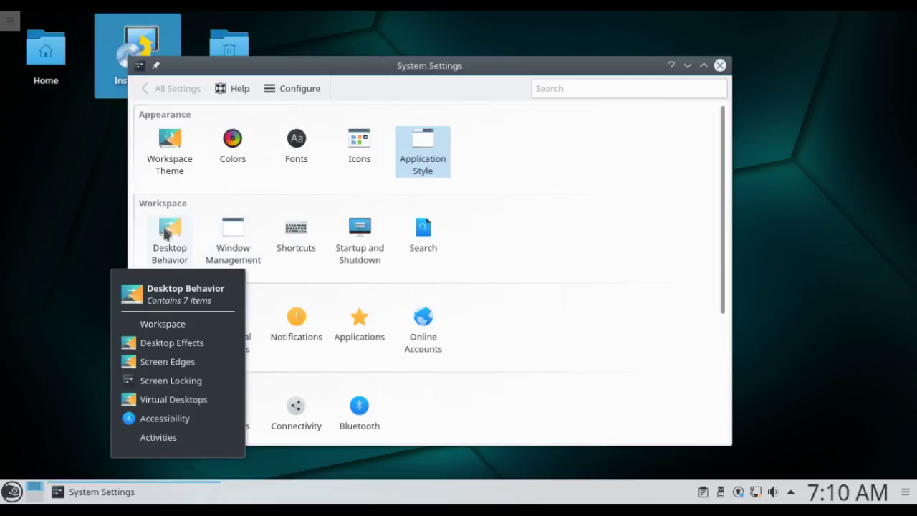
scroll(526, 267, down, 5)
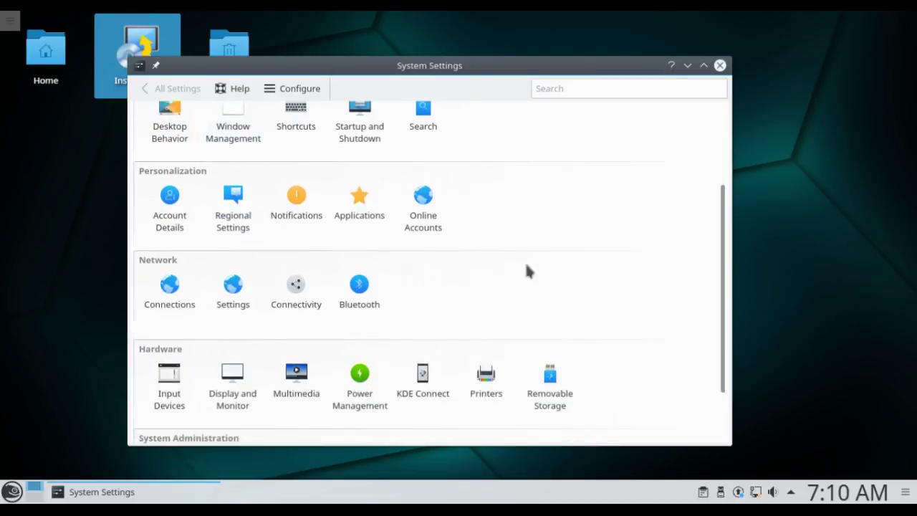
scroll(526, 268, down, 2)
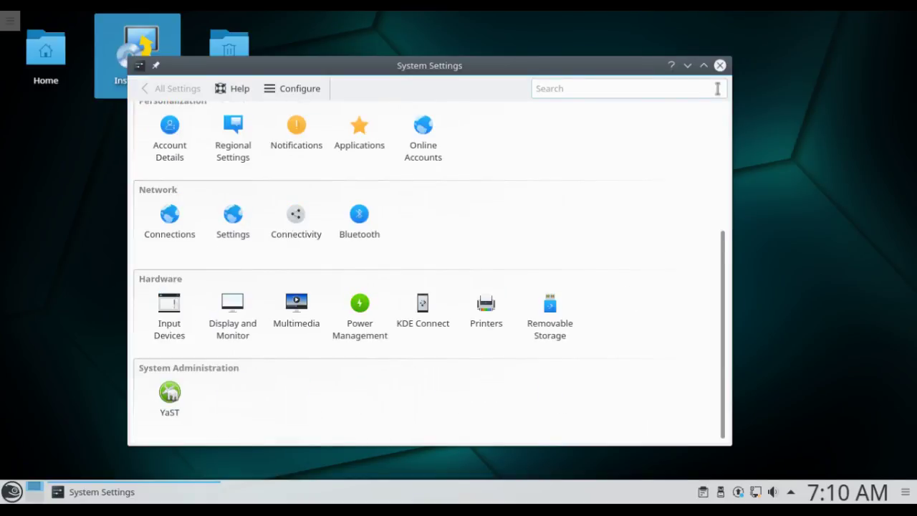
Open the YaST Control Center from System Administration and look through its modules across the categories.
click(172, 393)
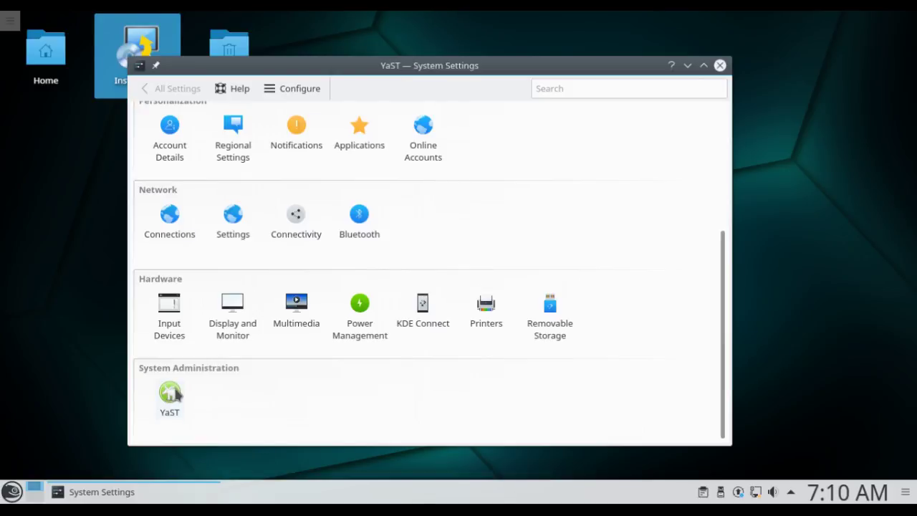
click(221, 184)
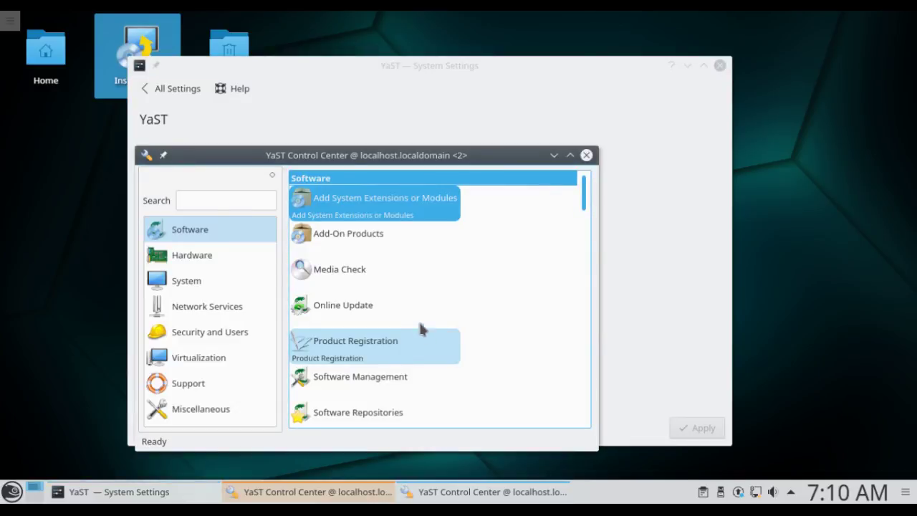
scroll(365, 315, down, 15)
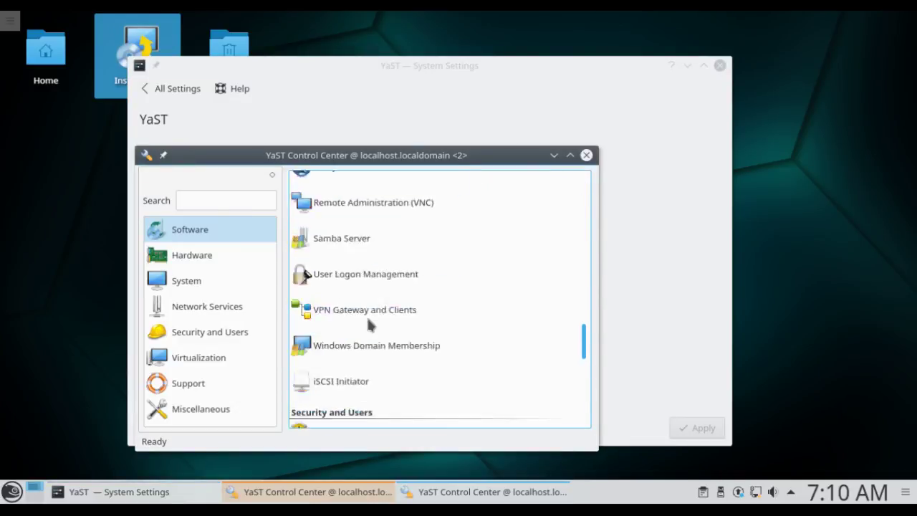
scroll(368, 321, up, 15)
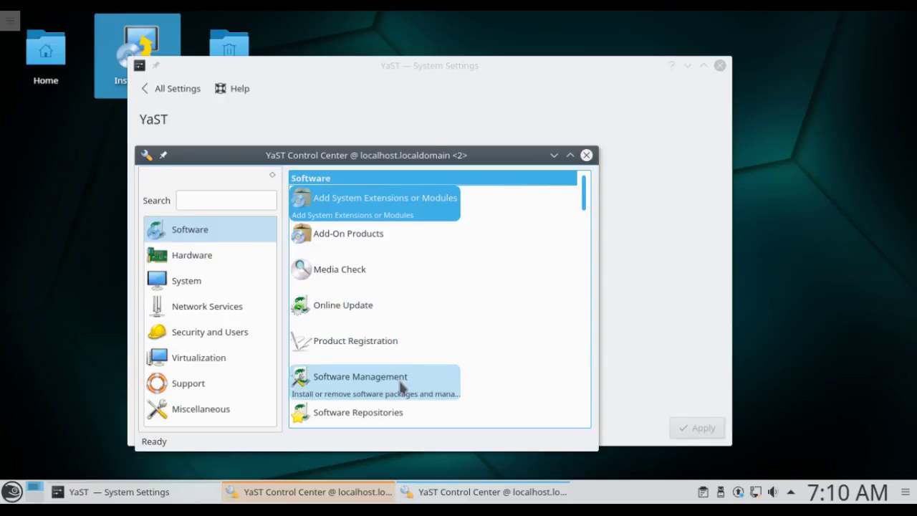
Open YaST Online Update and set the patch category filter to All Patches.
click(391, 303)
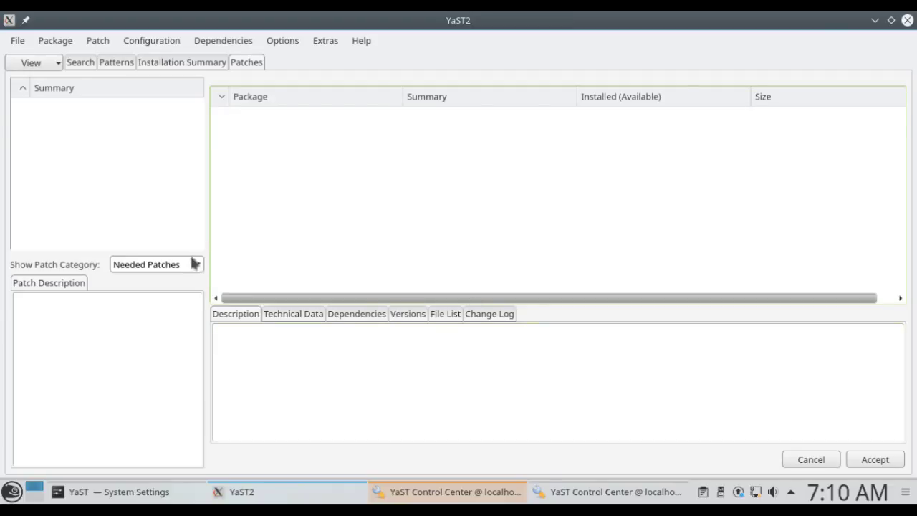
click(171, 265)
click(171, 314)
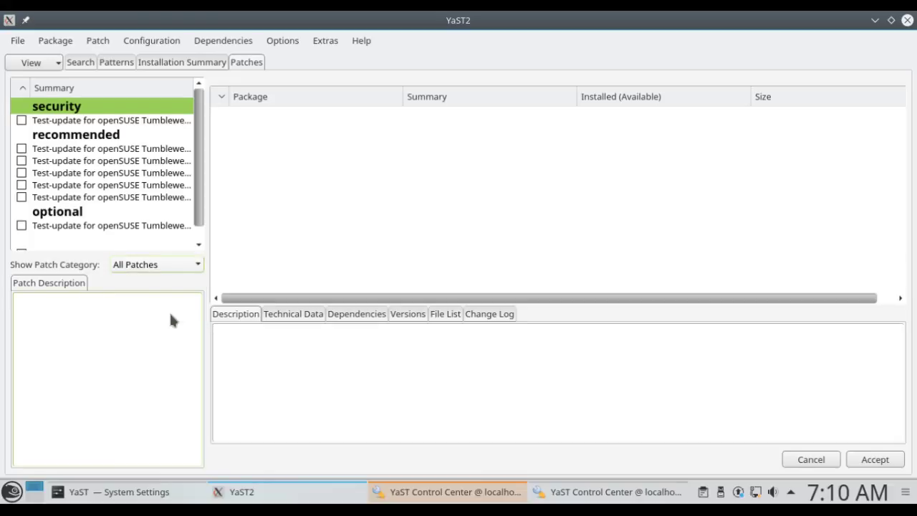
Read the patch descriptions of the security, recommended and optional test updates for openSUSE Tumbleweed.
click(122, 136)
click(127, 123)
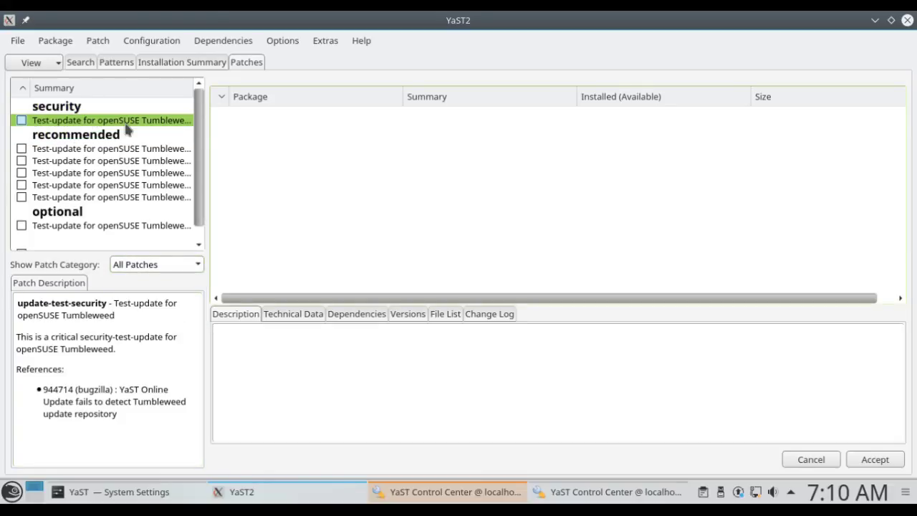
scroll(107, 154, down, 1)
click(115, 210)
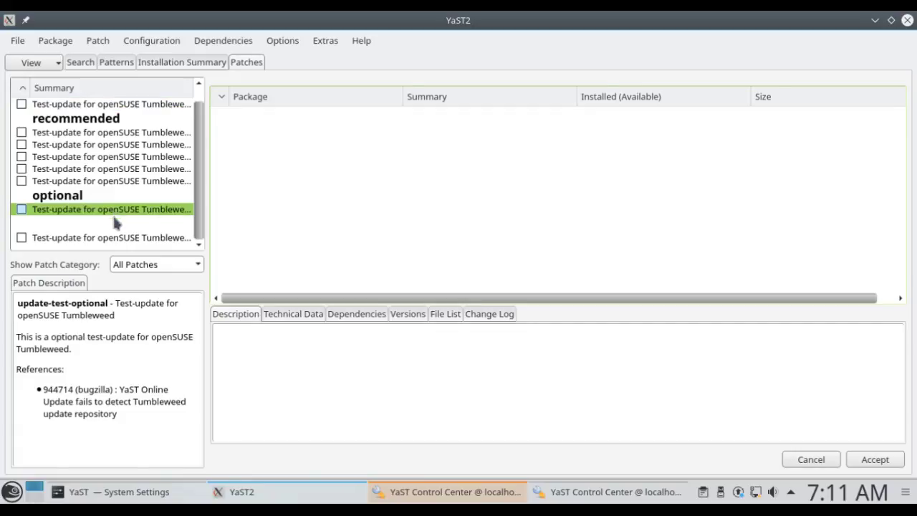
click(122, 238)
click(111, 158)
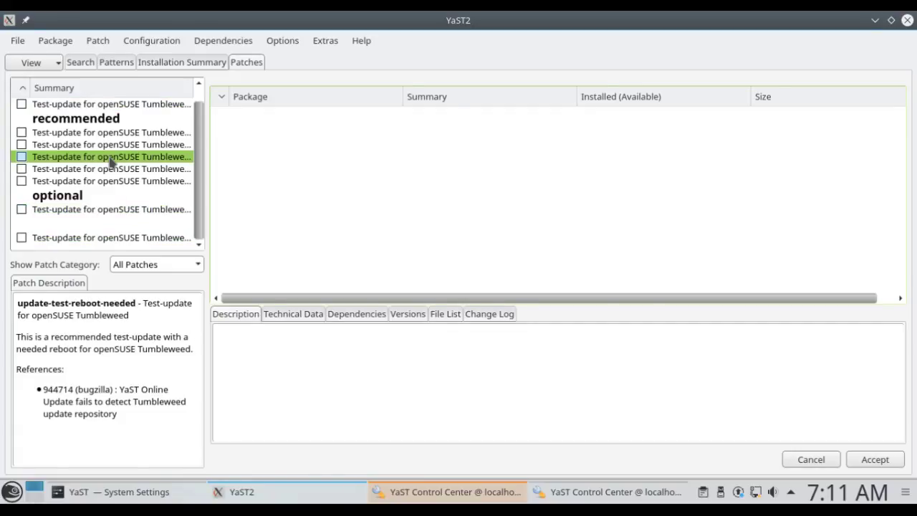
scroll(111, 165, up, 1)
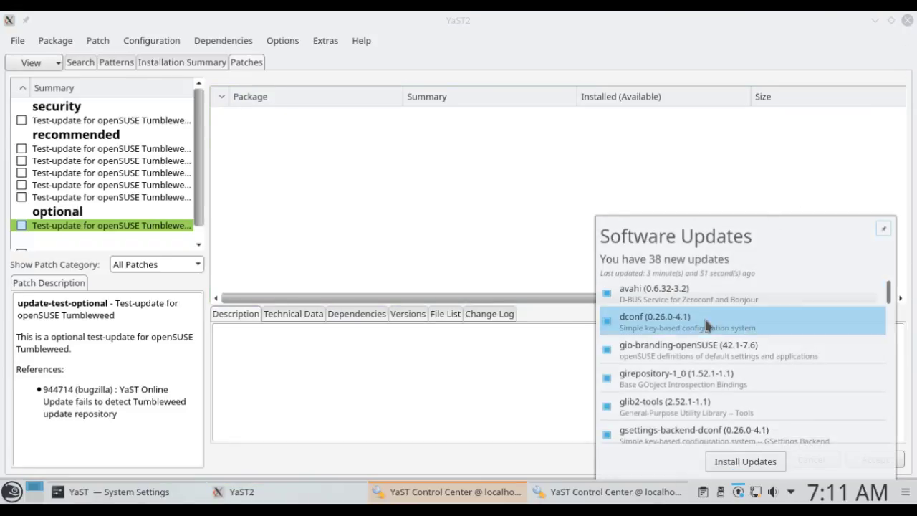
Look through the list of pending packages in the Software Updates notifier.
scroll(697, 373, down, 3)
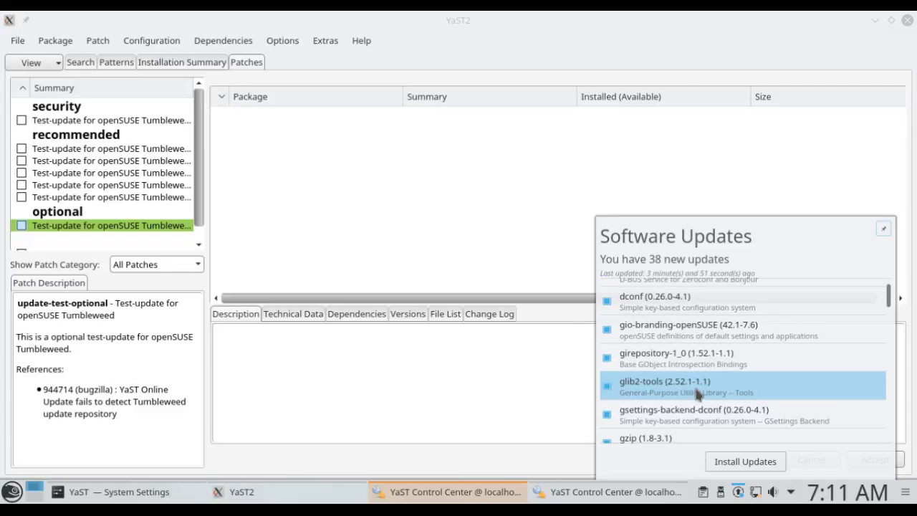
scroll(701, 379, down, 3)
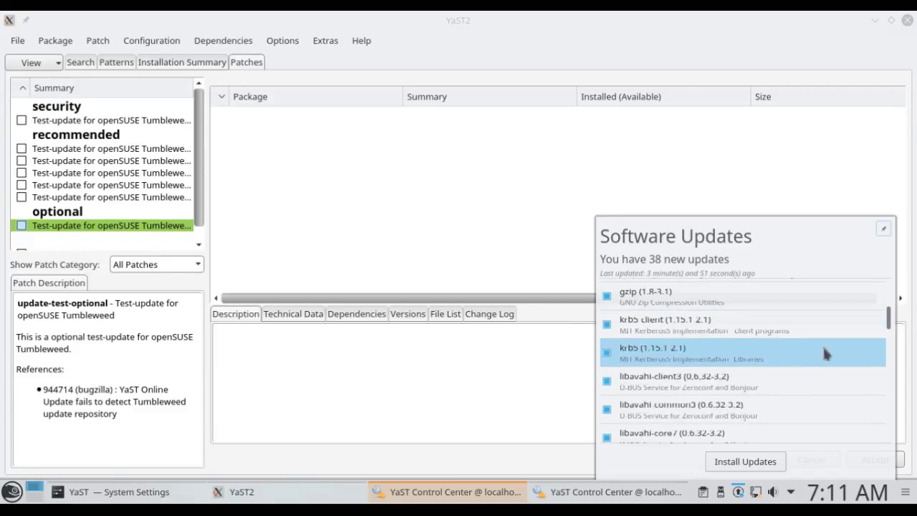
drag(889, 317, 905, 399)
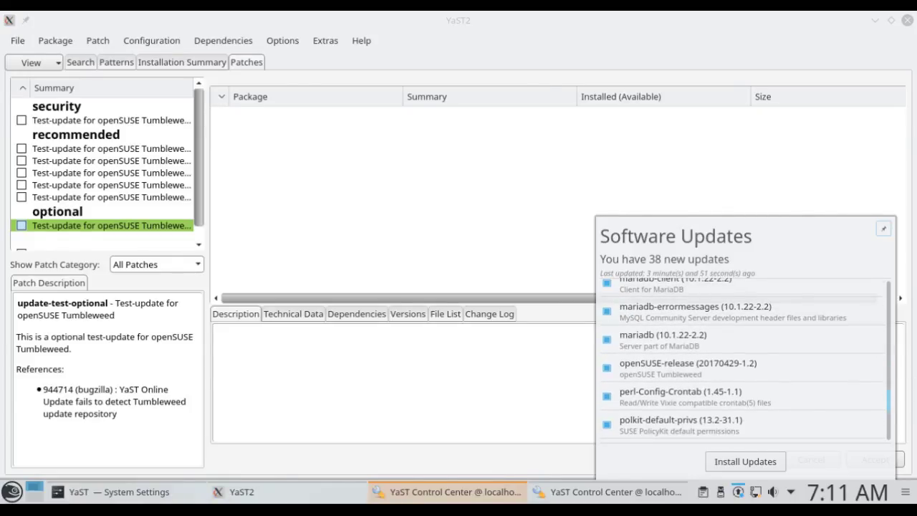